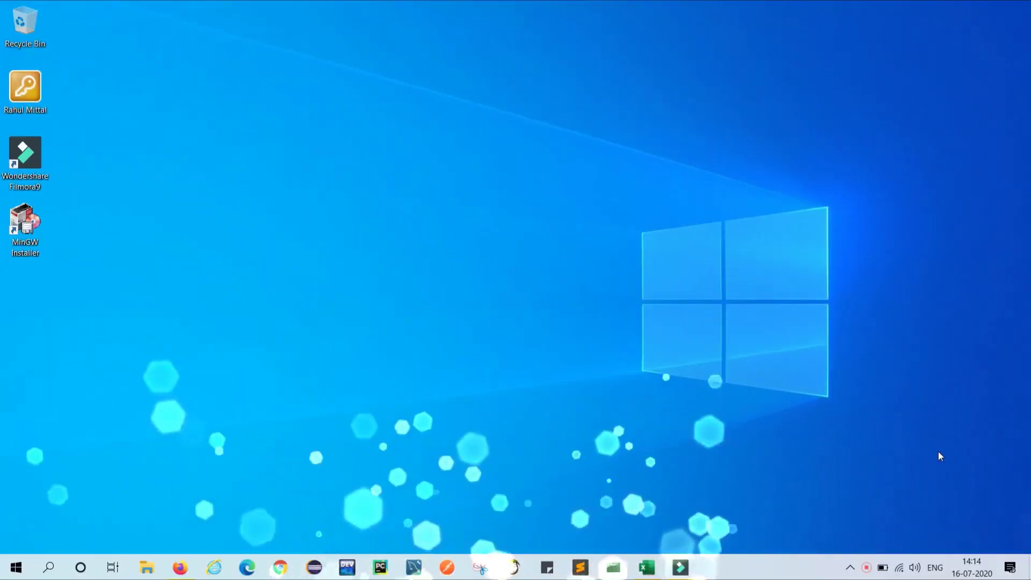
- Bring the SampleData workbook window to the front from the taskbar
left_click(648, 568)
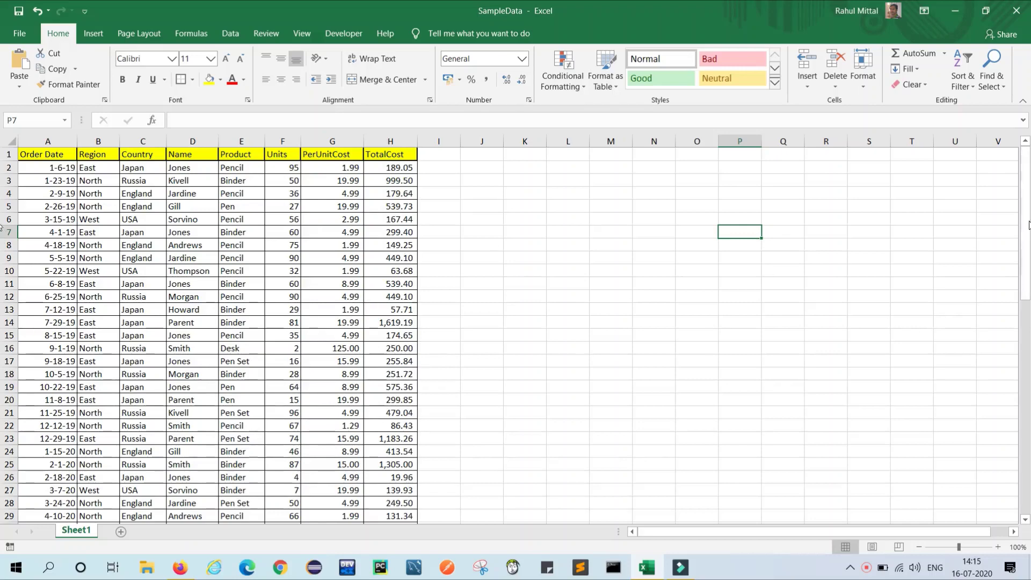
left_click_drag(1025, 224, 3, 167)
- Select all of Sheet1 and insert a PivotTable from Sheet1!$A:$H onto a new worksheet
left_click(10, 140)
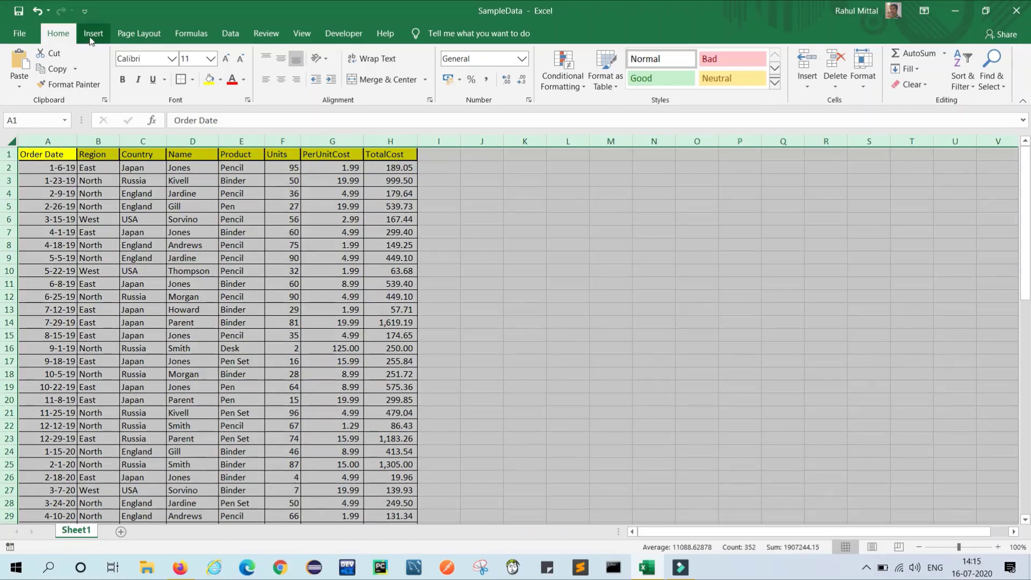
left_click(91, 37)
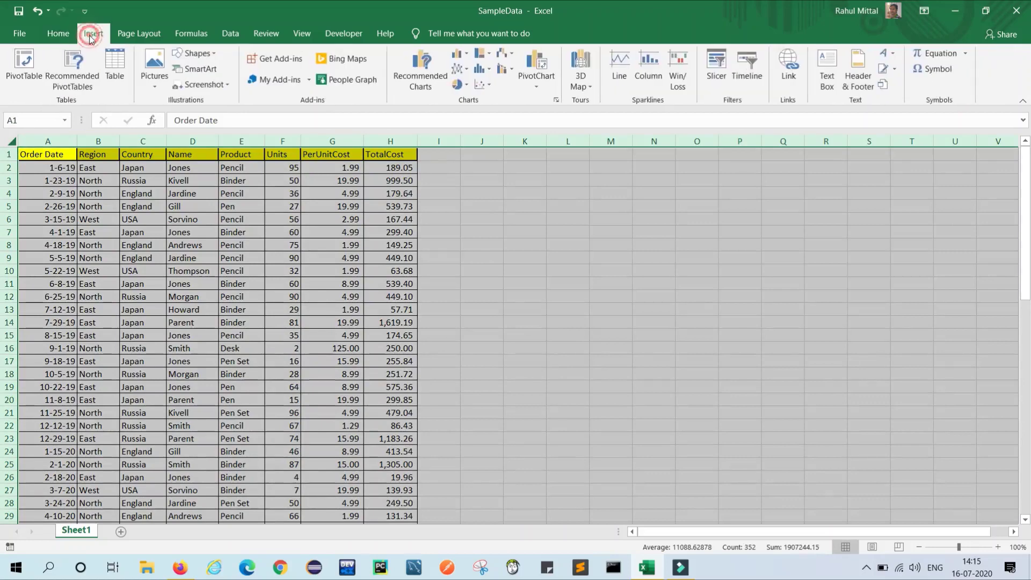
left_click(26, 76)
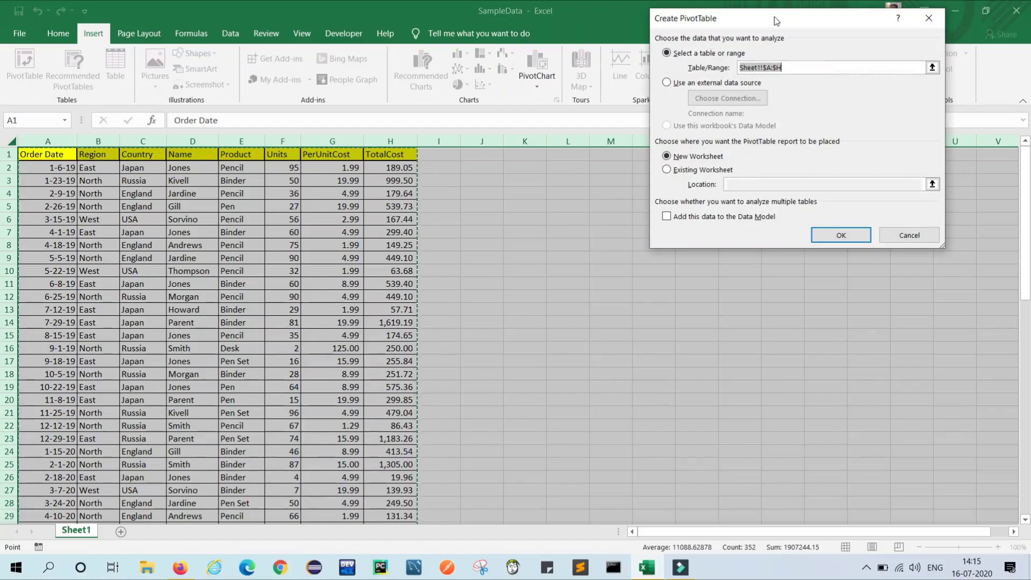
left_click_drag(775, 19, 654, 149)
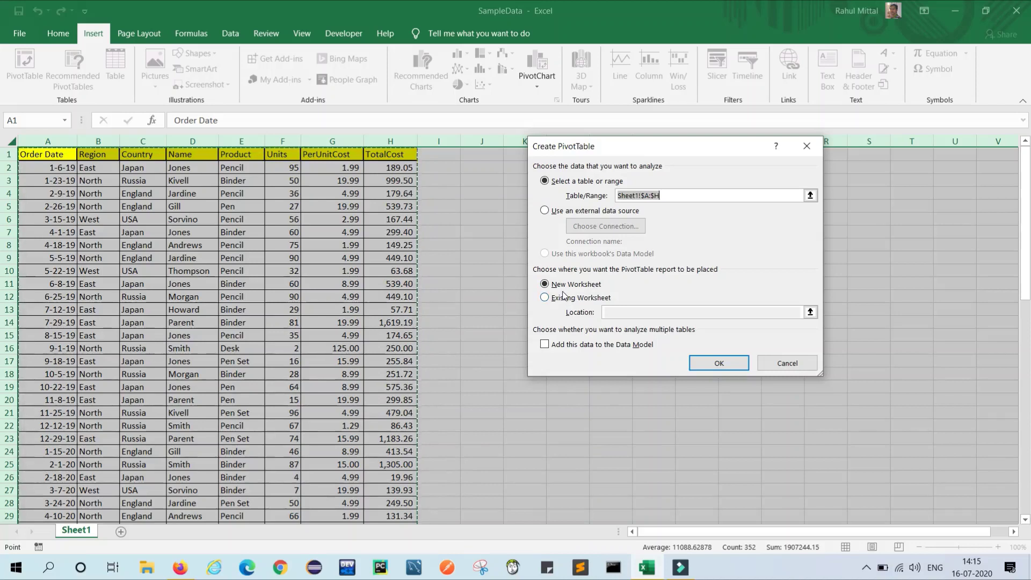
left_click(719, 364)
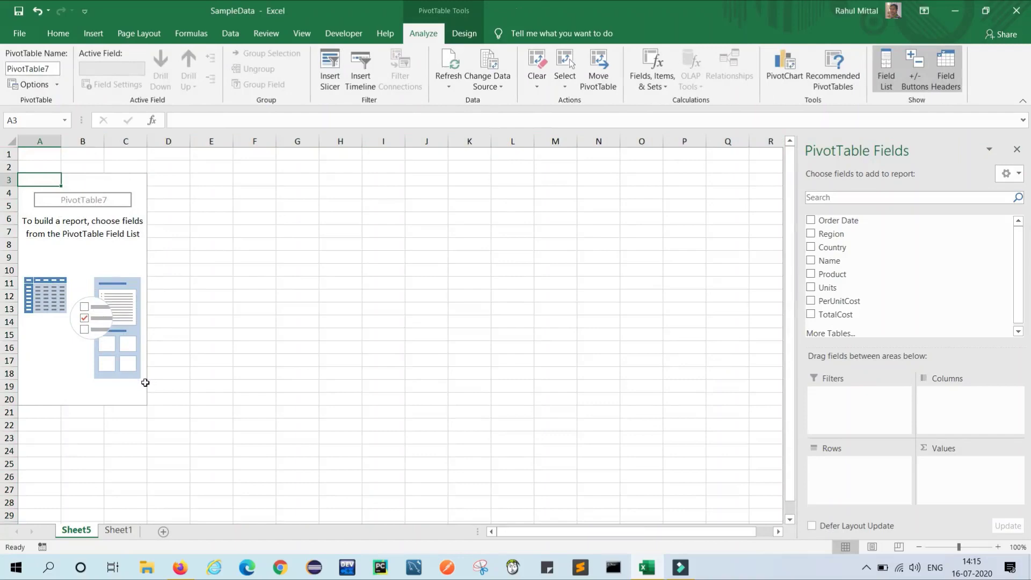
- Place Region in Filters, Country in Columns, Name in Rows and TotalCost in Values
left_click(117, 530)
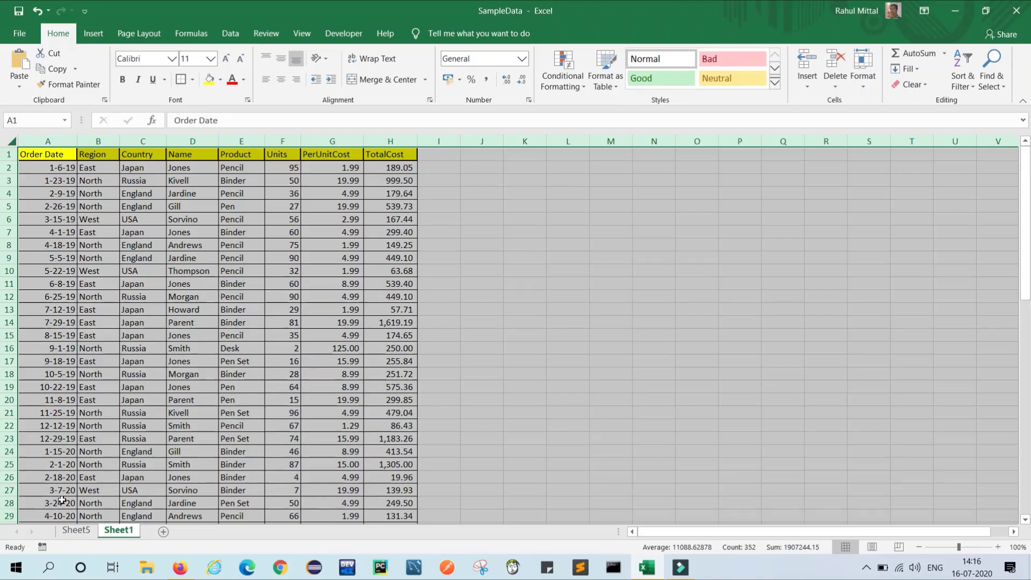
left_click(78, 536)
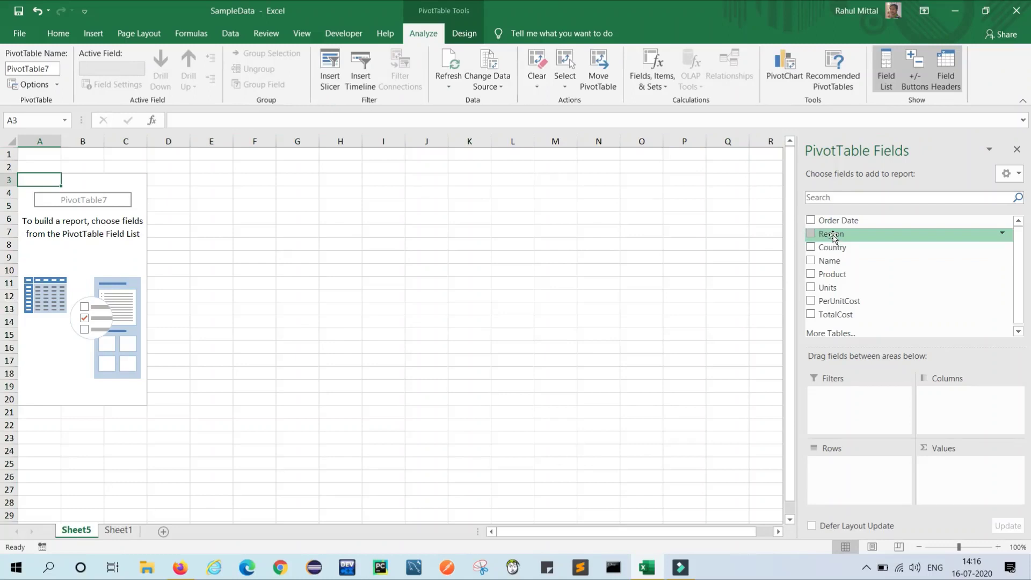
left_click_drag(832, 236, 824, 396)
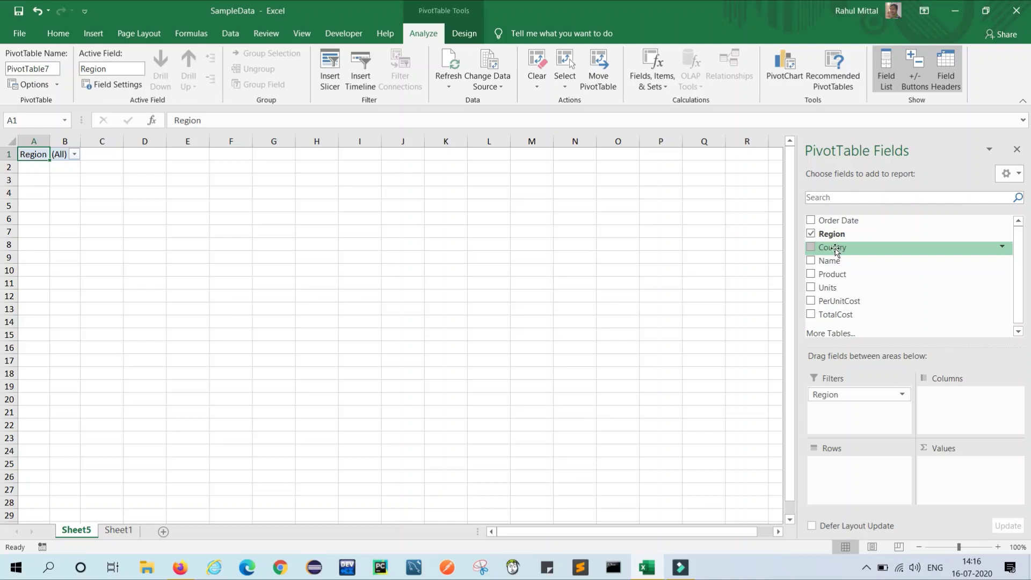
left_click_drag(836, 251, 940, 402)
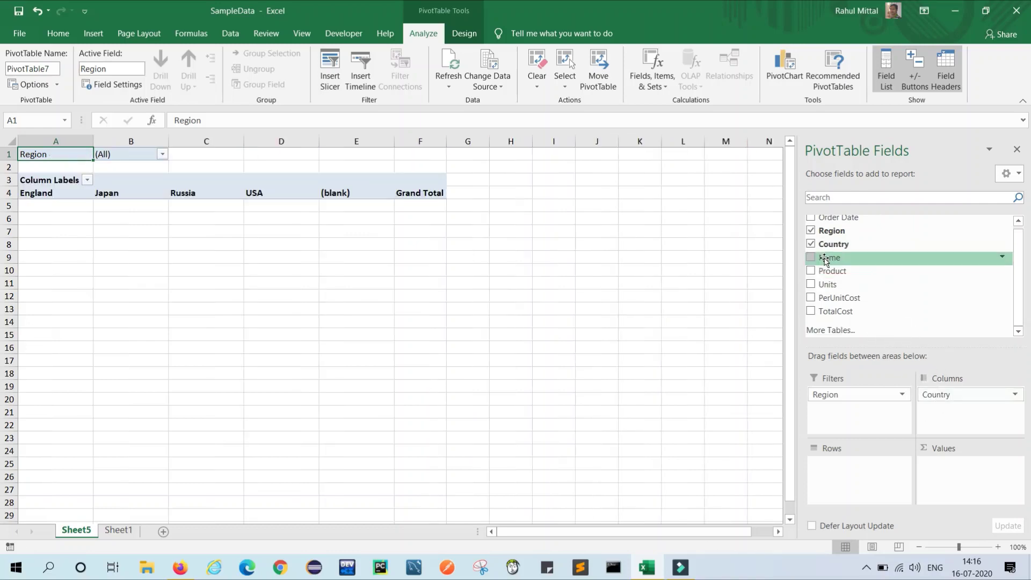
left_click_drag(826, 261, 825, 469)
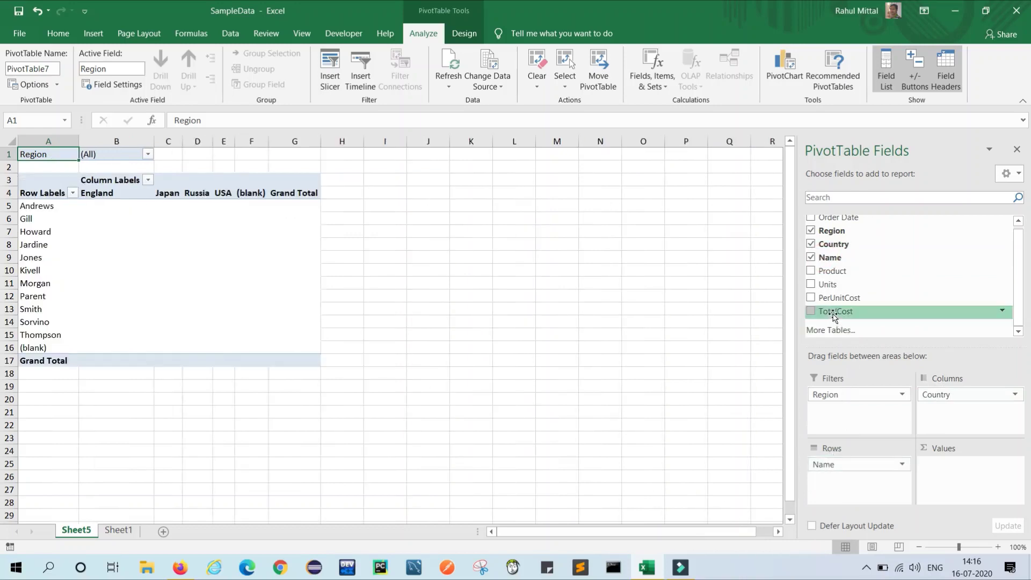
left_click_drag(833, 316, 941, 467)
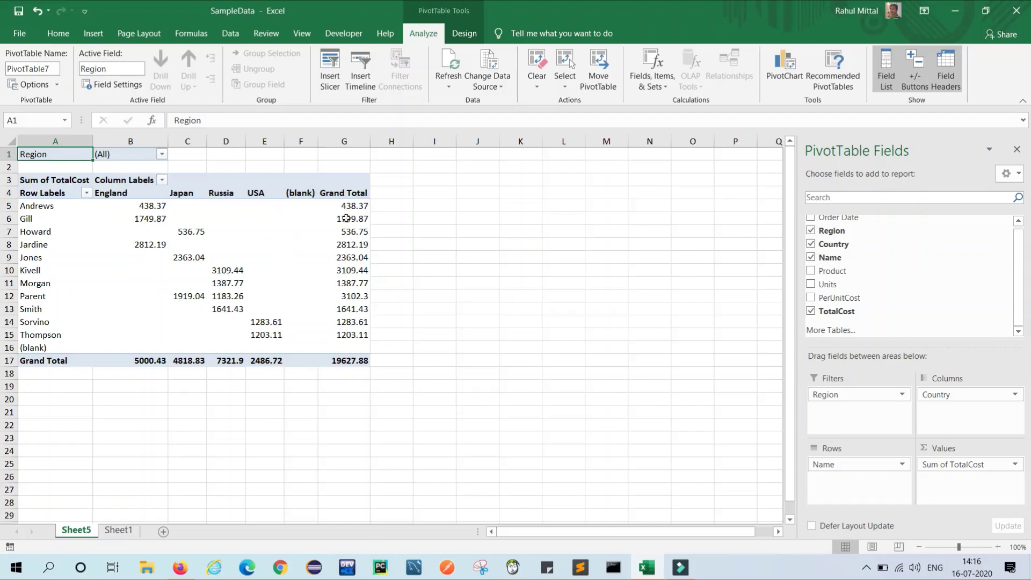
- Select Sheet1's TotalCost values H2:H44 to confirm they total 19627.88, then return to Sheet5
left_click(114, 531)
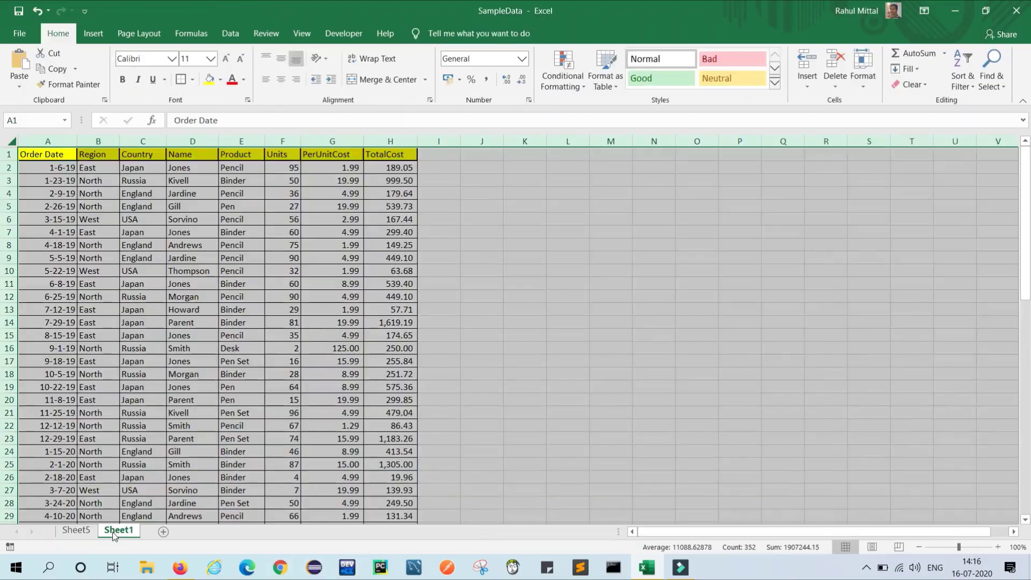
left_click(388, 169)
key("shift+Down")
key("shift+Down")
key("shift+Down")
key("shift+Down")
key("shift+Down")
key("shift+Down")
key("shift+Down")
key("shift+Down")
key("shift+Down")
key("shift+Down")
key("shift+Down")
key("shift+Down")
key("shift+Down")
key("shift+Down")
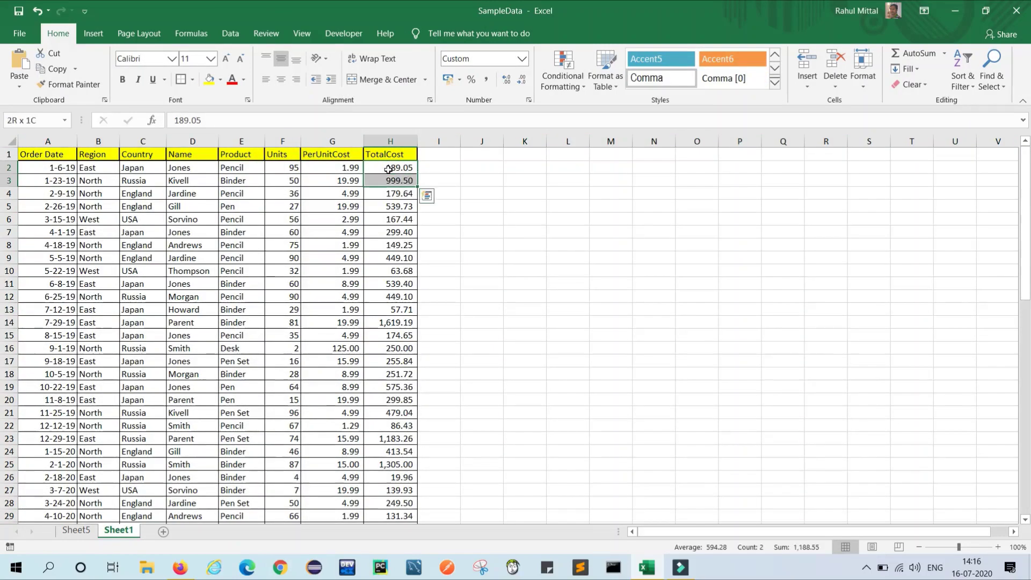
key("shift+Down")
key("shift+Down")
key("shift+Down")
key("shift+Down")
key("shift+Down")
key("shift+Down")
key("shift+Down")
key("shift+Down")
key("shift+Down")
key("shift+Down")
key("shift+Down")
key("shift+Down")
key("shift+Down")
key("shift+Down")
key("shift+Down")
key("shift+Down")
key("shift+Down")
key("shift+Down")
key("shift+Down")
key("shift+Down")
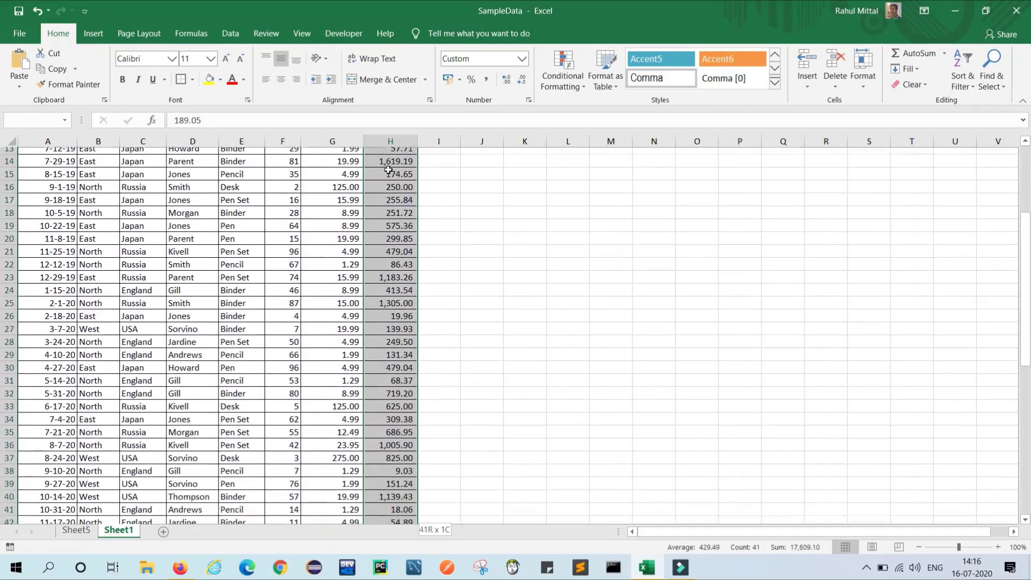
key("shift+Down")
key("shift+Down")
key("shift+Down")
key("shift+Down")
key("shift+Down")
key("shift+Down")
key("shift+Down")
key("shift+Down")
key("shift+Down")
key("shift+Down")
key("shift+Down")
key("shift+Down")
key("shift+Down")
key("shift+Down")
key("shift+Down")
key("shift+Down")
key("shift+Down")
key("shift+Up")
key("shift+Up")
key("shift+Up")
key("shift+Up")
key("shift+Up")
key("shift+Up")
key("shift+Up")
key("shift+Up")
key("shift+Up")
key("shift+Up")
key("shift+Up")
key("shift+Up")
key("shift+Up")
key("shift+Up")
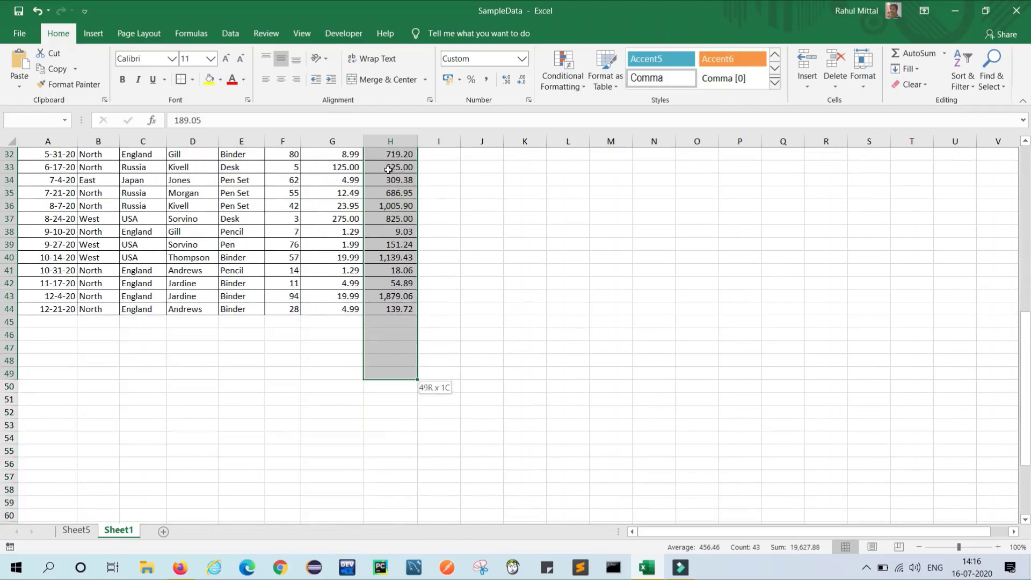
key("shift+Up")
key("shift+Up")
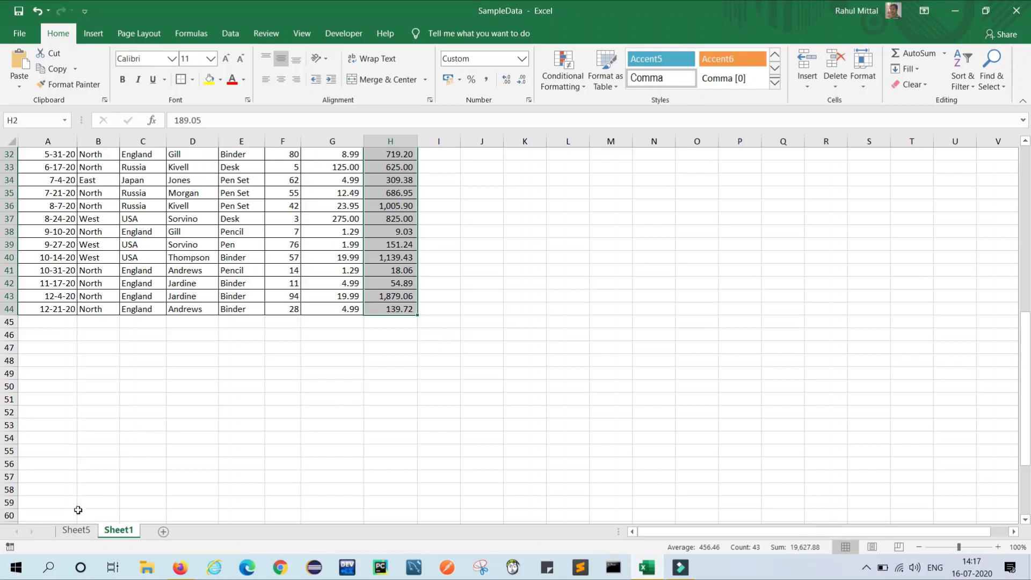
left_click(75, 530)
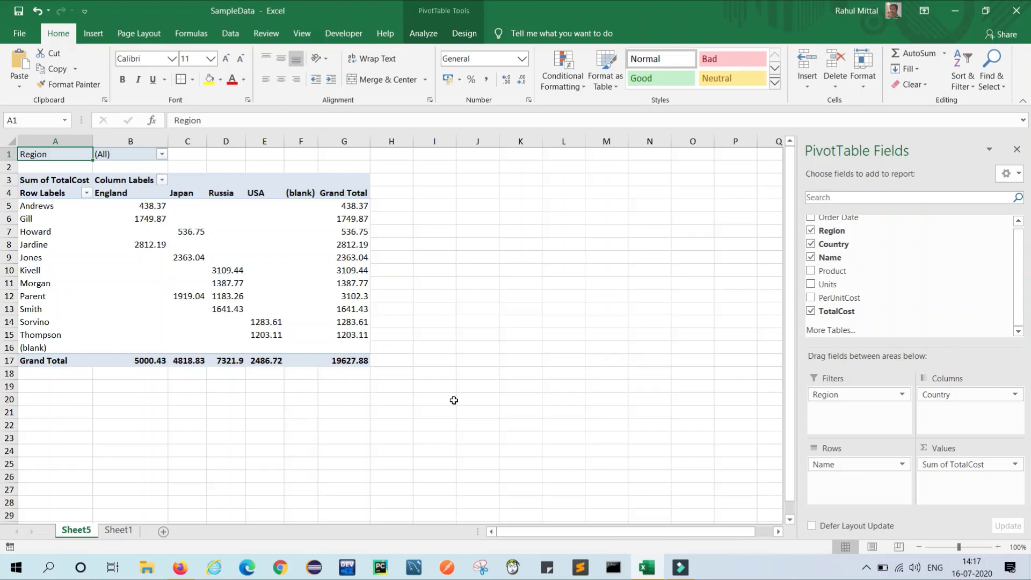
- Filter the PivotTable's Region to East (total 6002.09), then go back to Sheet1
left_click(161, 154)
left_click(32, 196)
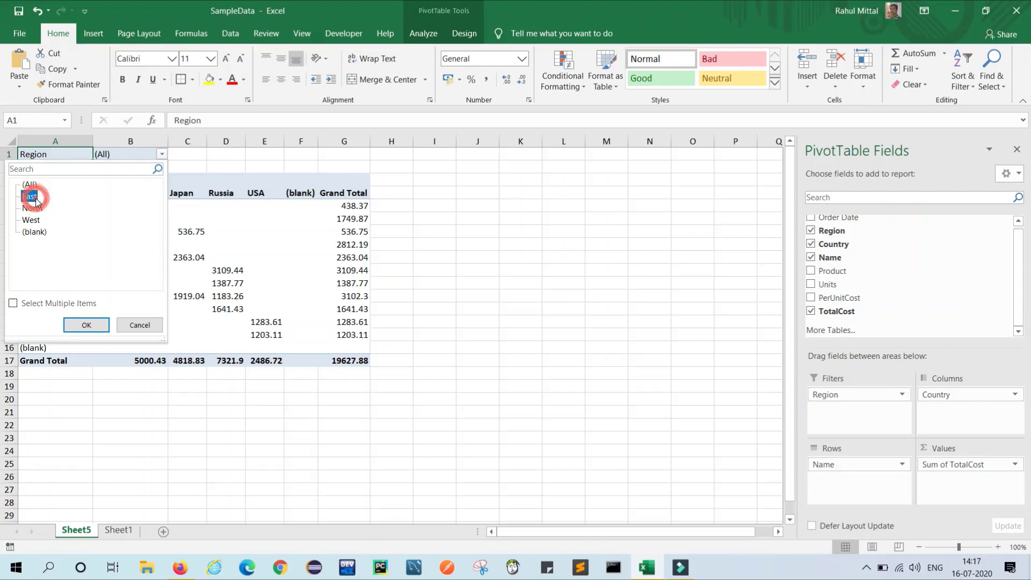
left_click(100, 325)
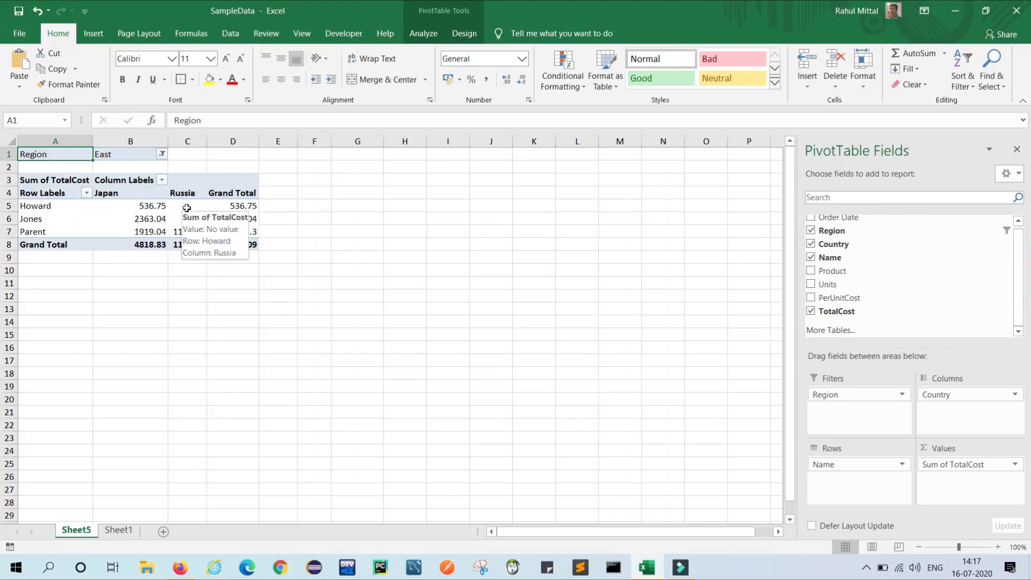
left_click(119, 530)
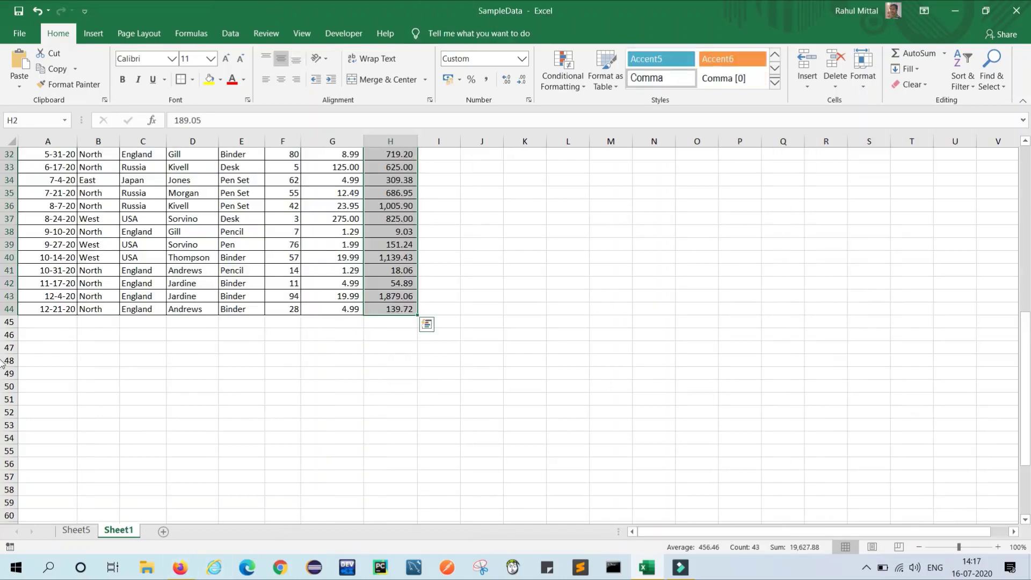
- Turn on filters for the header row A1:H1 on Sheet1
left_click_drag(1024, 376, 1024, 196)
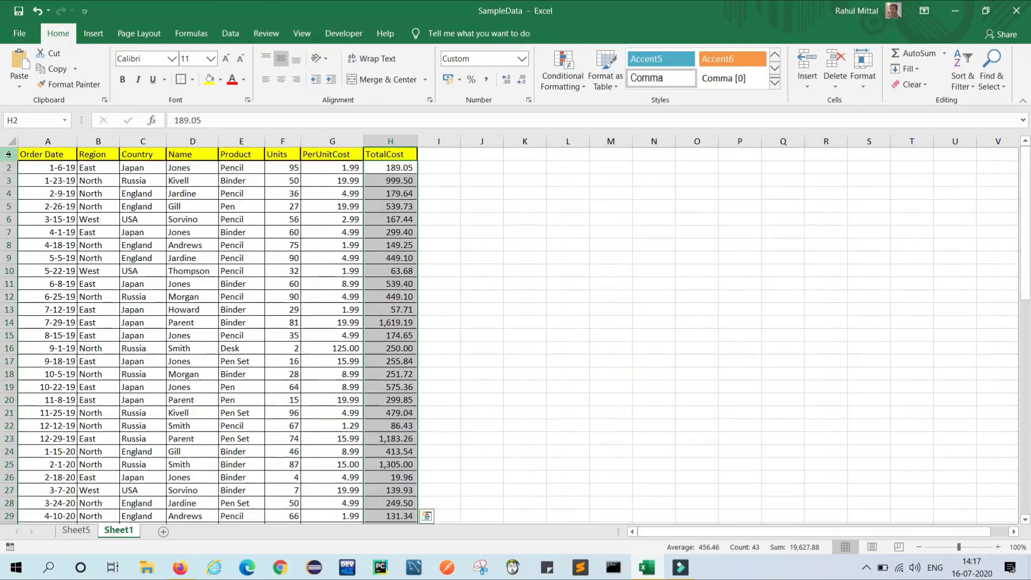
left_click(21, 155)
key("shift+Right")
key("shift+Right")
key("shift+Right")
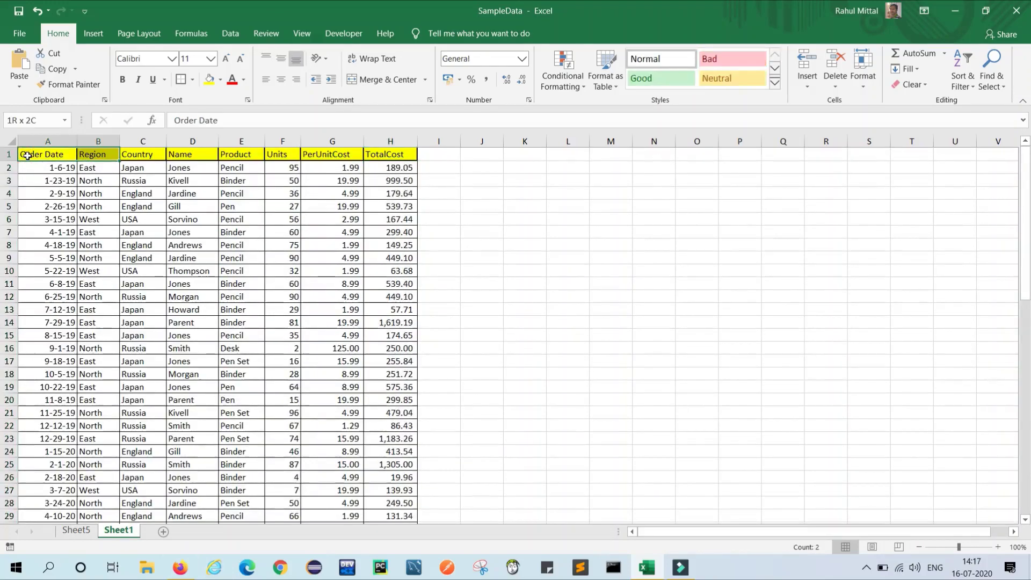
key("shift+Right")
key("shift+Right")
key("shift+Right")
key("shift+Right")
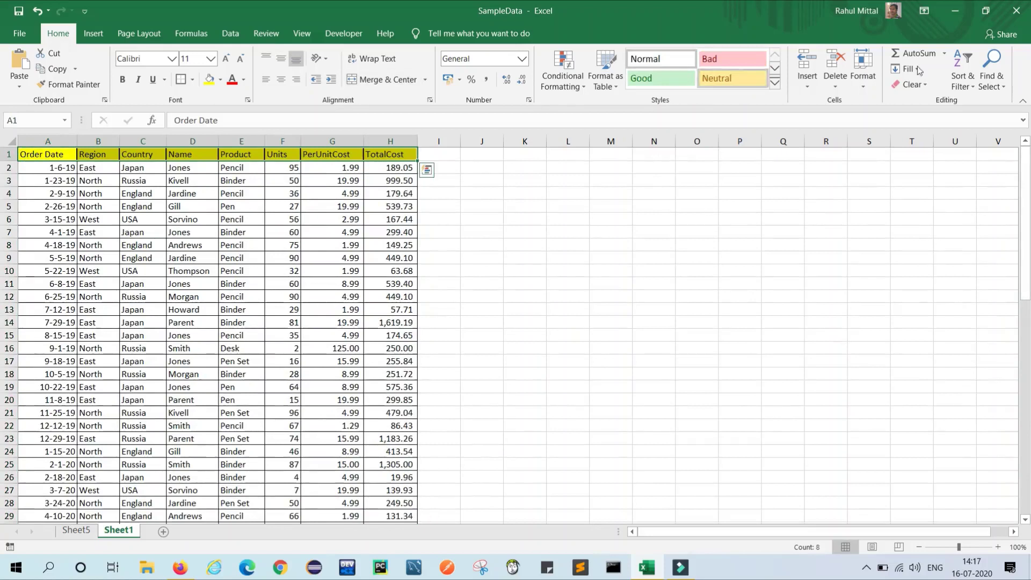
left_click(972, 79)
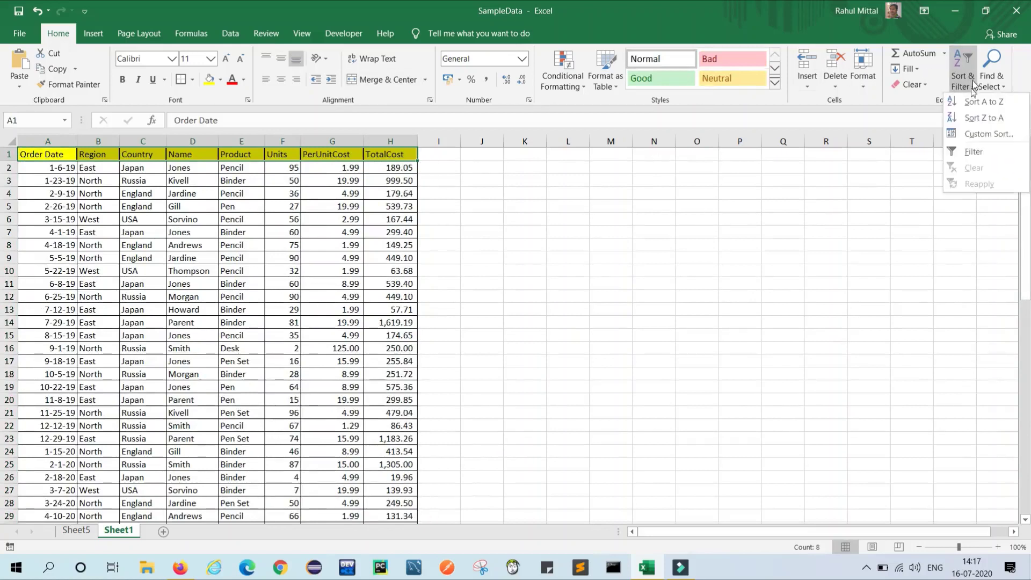
left_click(975, 148)
- Filter the Region column to East only, leaving 13 of 43 orders, and review the Country list
left_click_drag(289, 220, 252, 208)
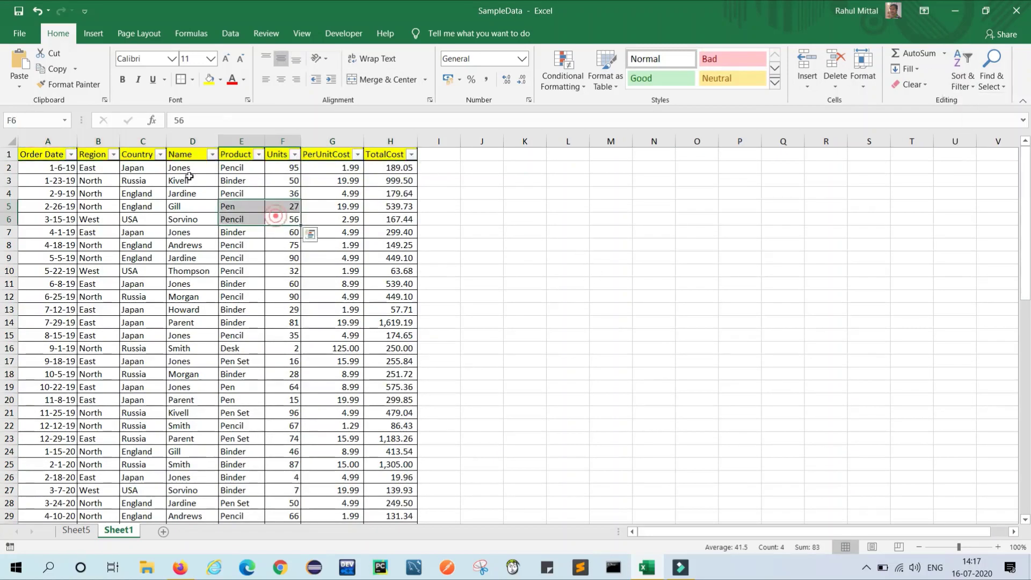
left_click(114, 154)
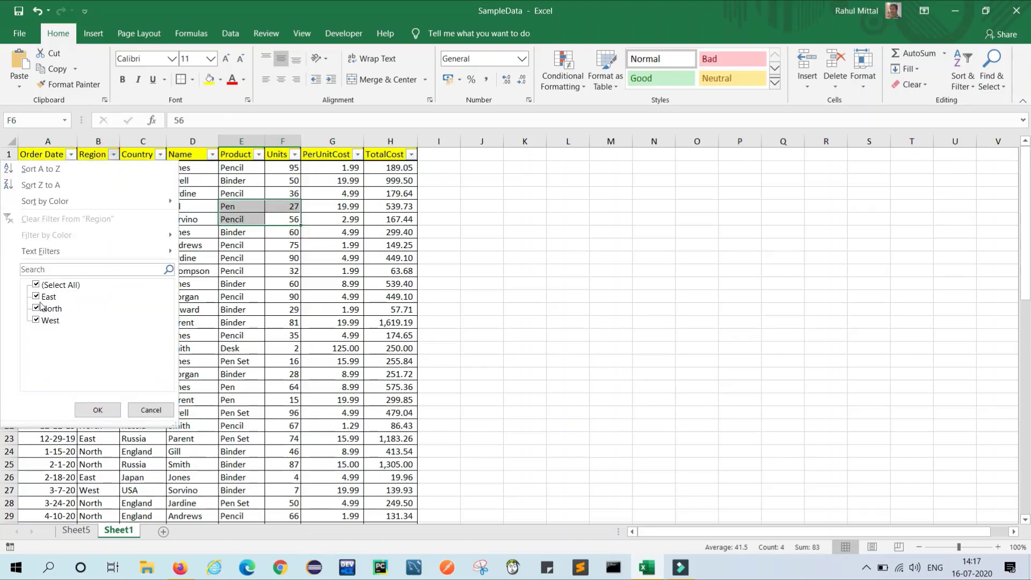
left_click(36, 285)
left_click(36, 297)
left_click(87, 411)
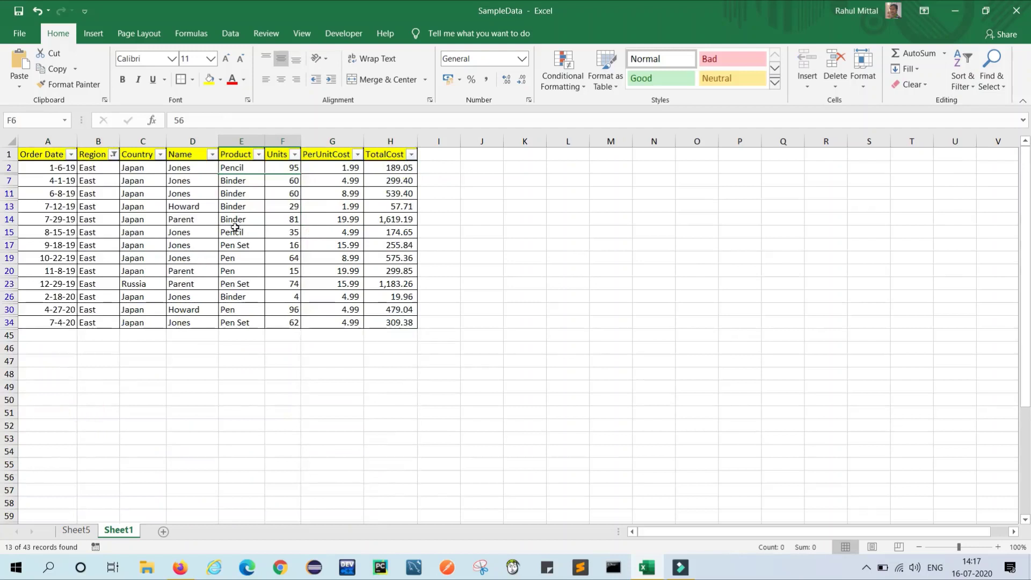
left_click(161, 154)
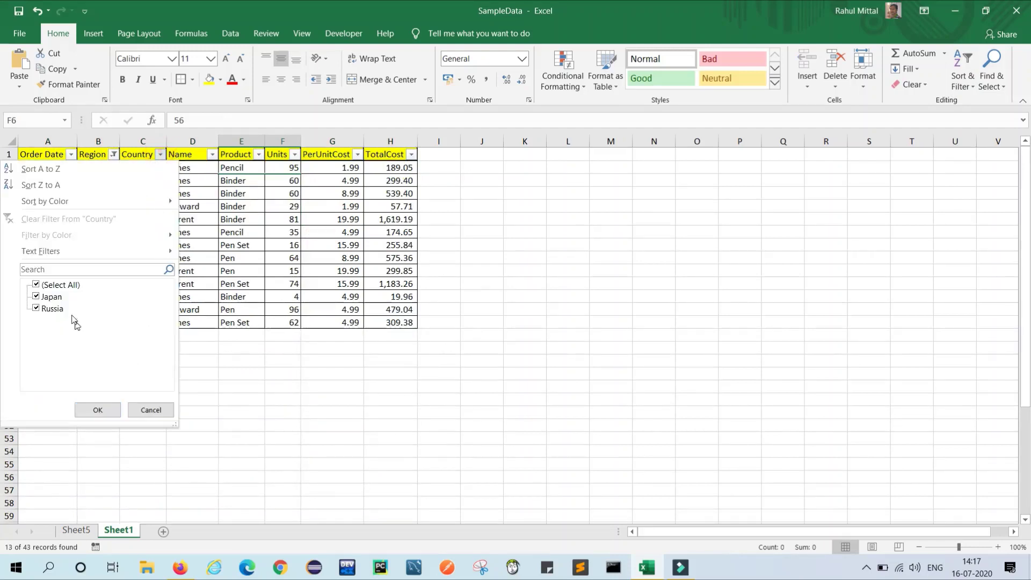
- Select the East TotalCost values H2:H34, confirm they sum to 6,002.09, and compare with Sheet5
left_click(83, 536)
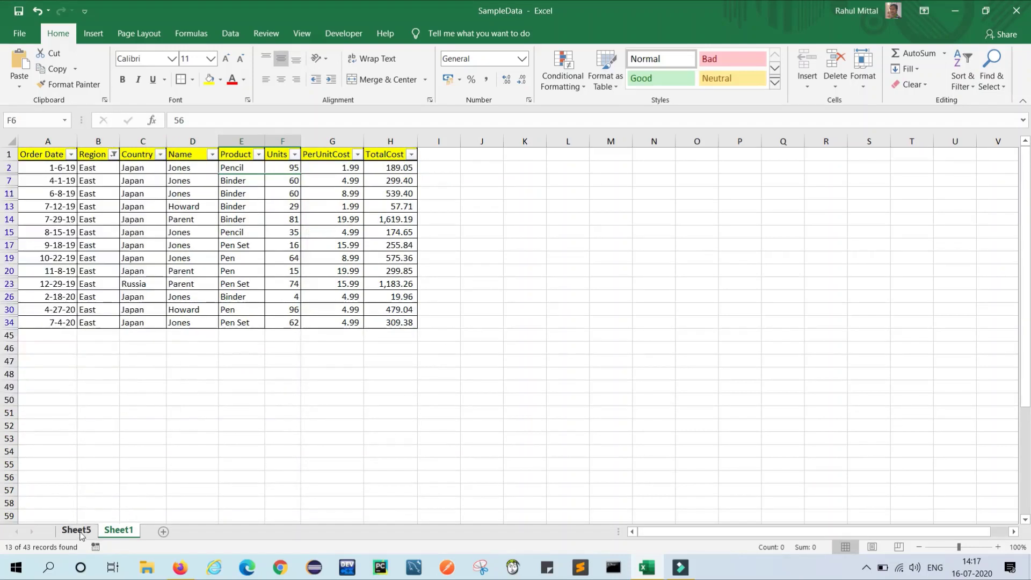
left_click(74, 531)
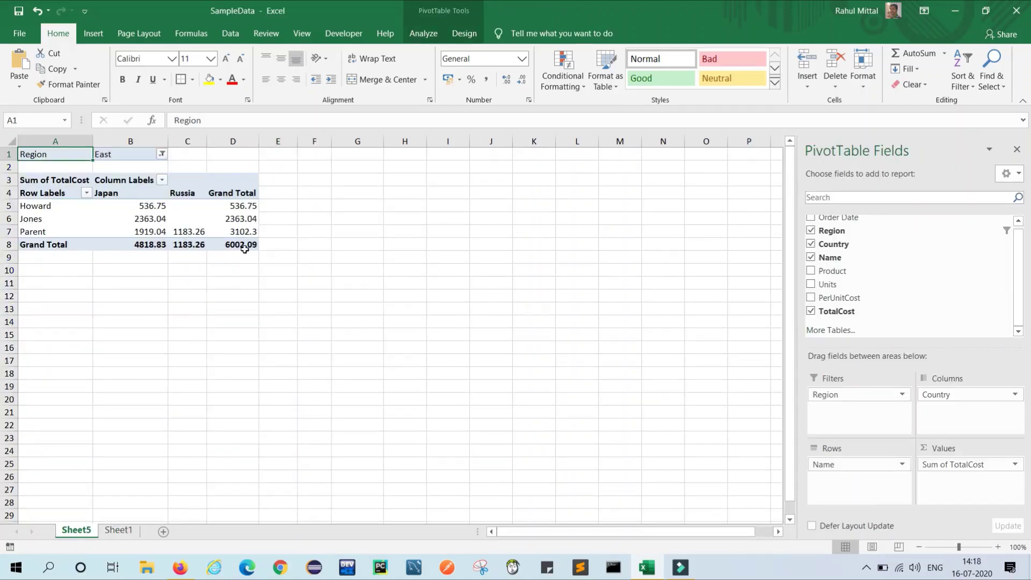
left_click(115, 532)
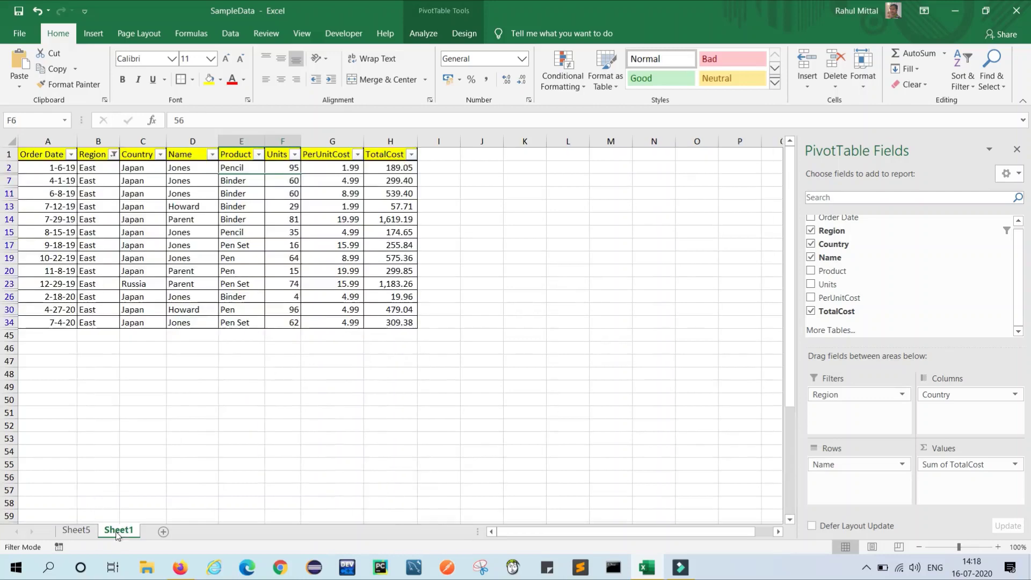
left_click_drag(408, 167, 395, 322)
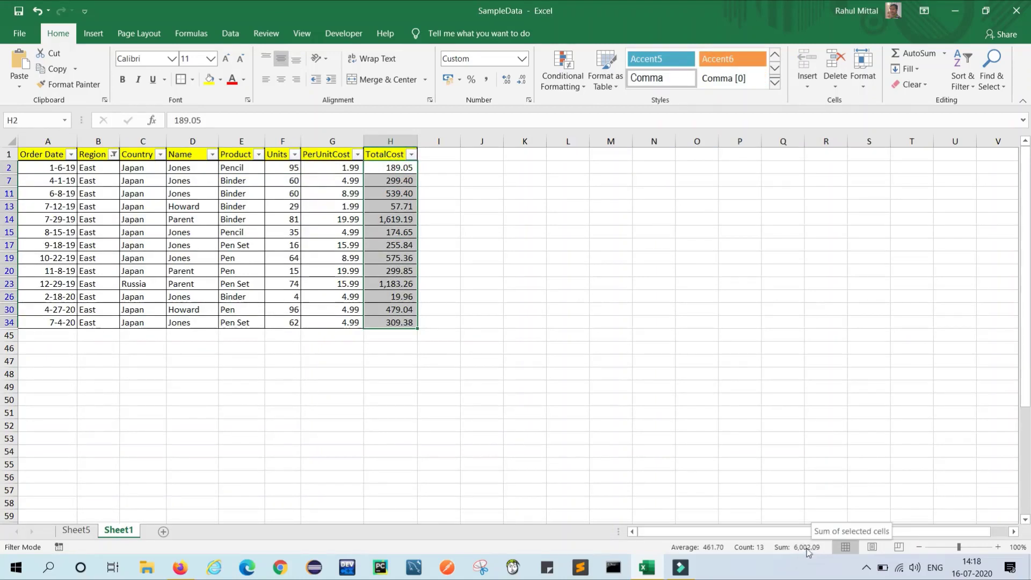
left_click(76, 531)
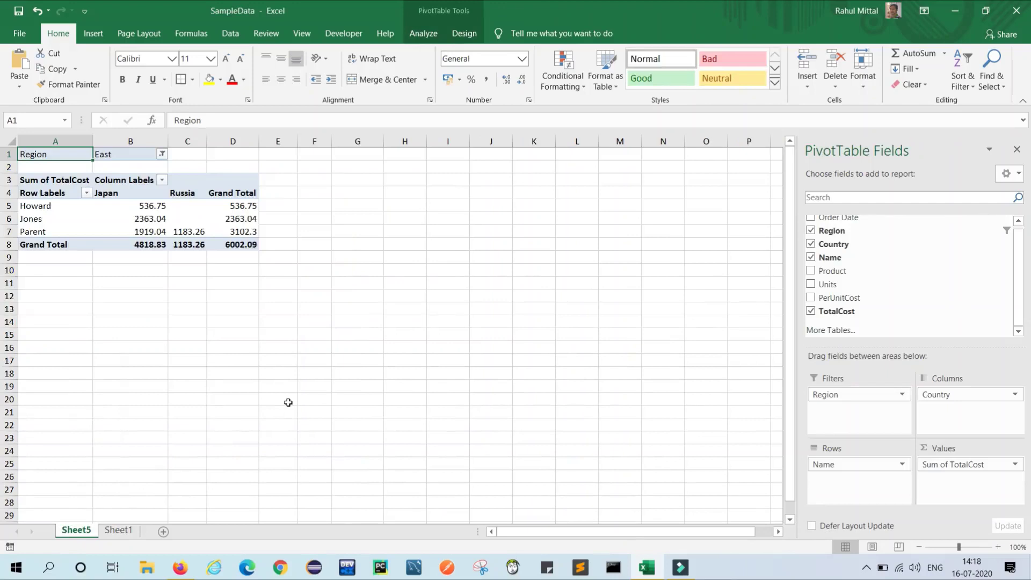